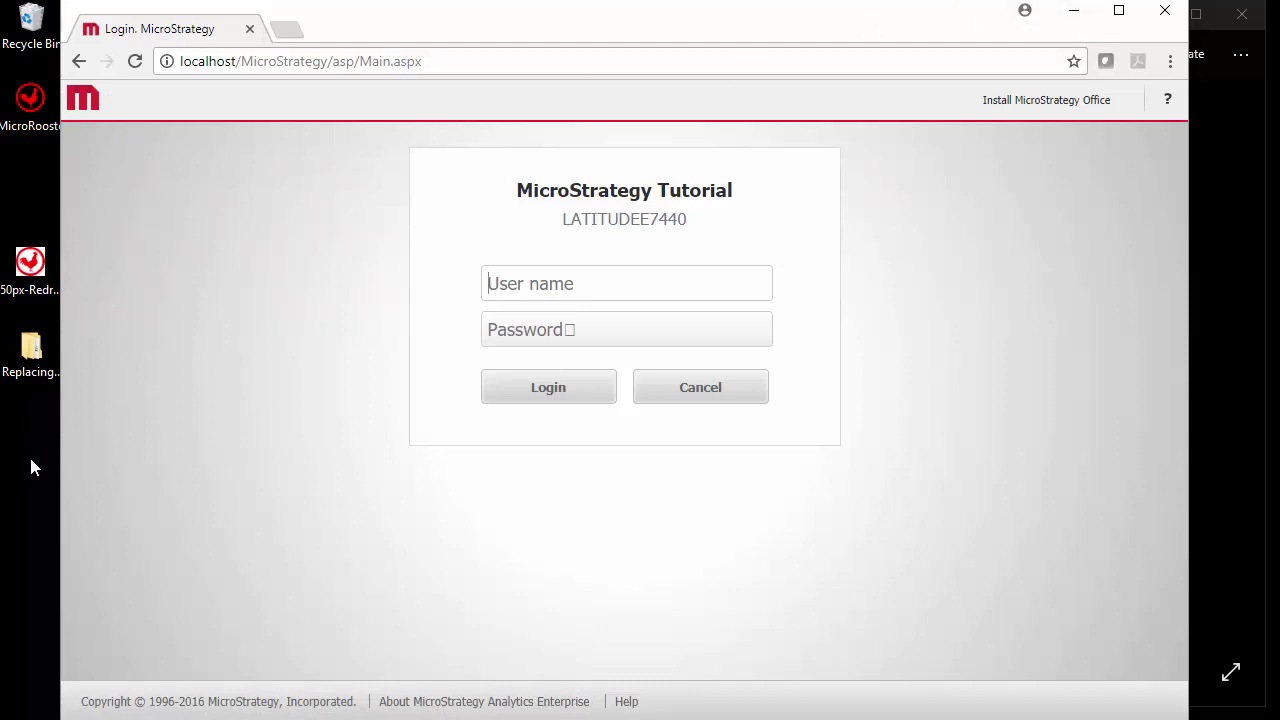
Open 50px-Redrooster.png from the desktop in Photos and show its More options menu.
double_click(36, 284)
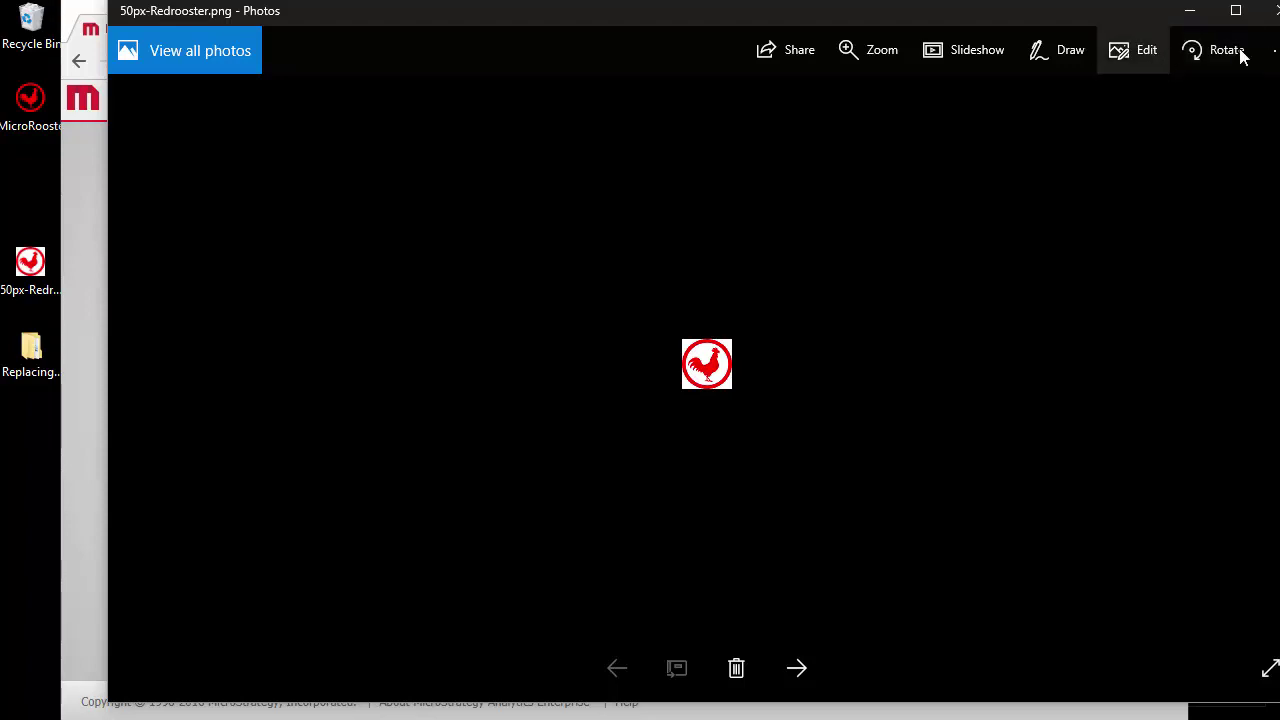
click(1276, 50)
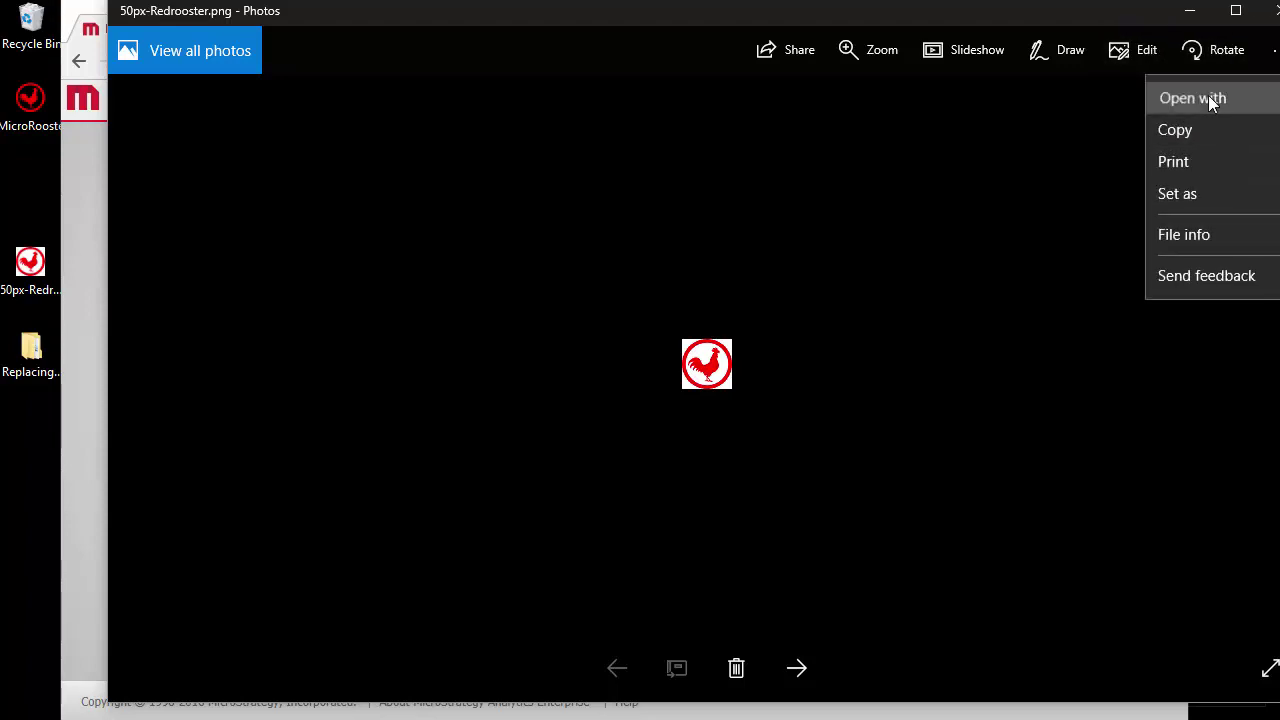
Open the rooster logo in Paint and confirm it is 50 × 50 pixels, leaving it unresized.
click(1210, 96)
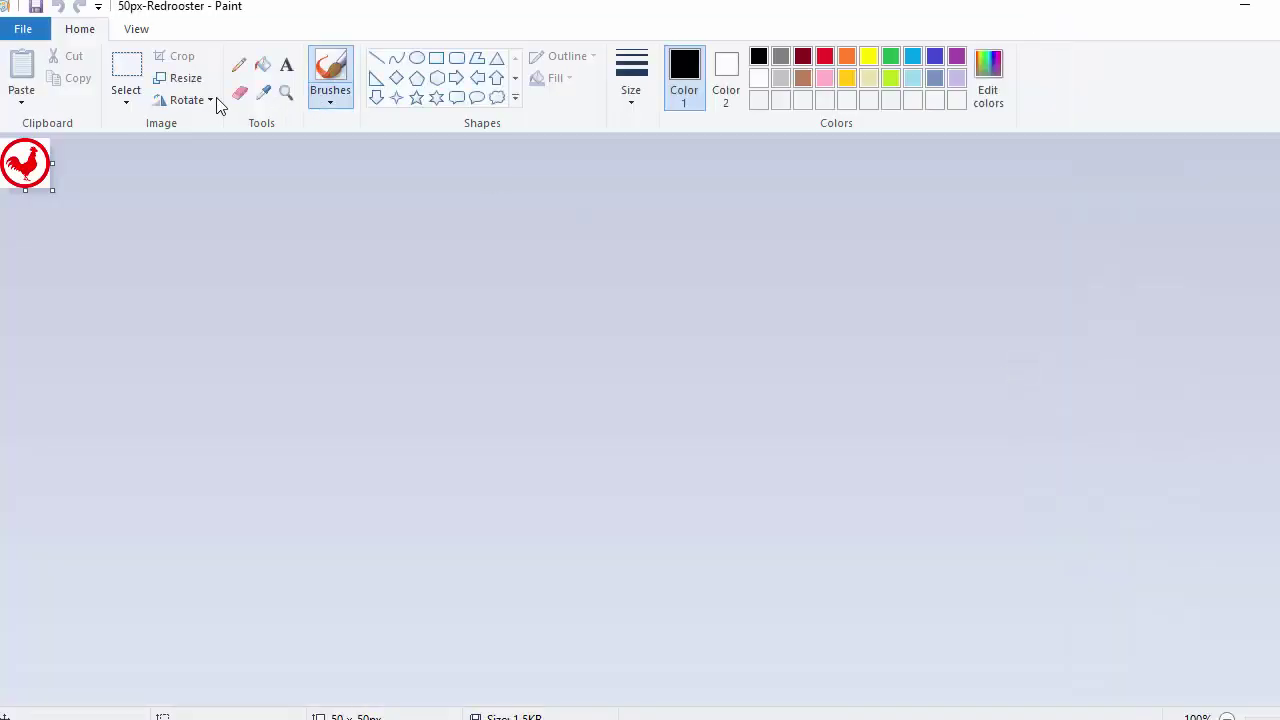
click(176, 79)
click(214, 150)
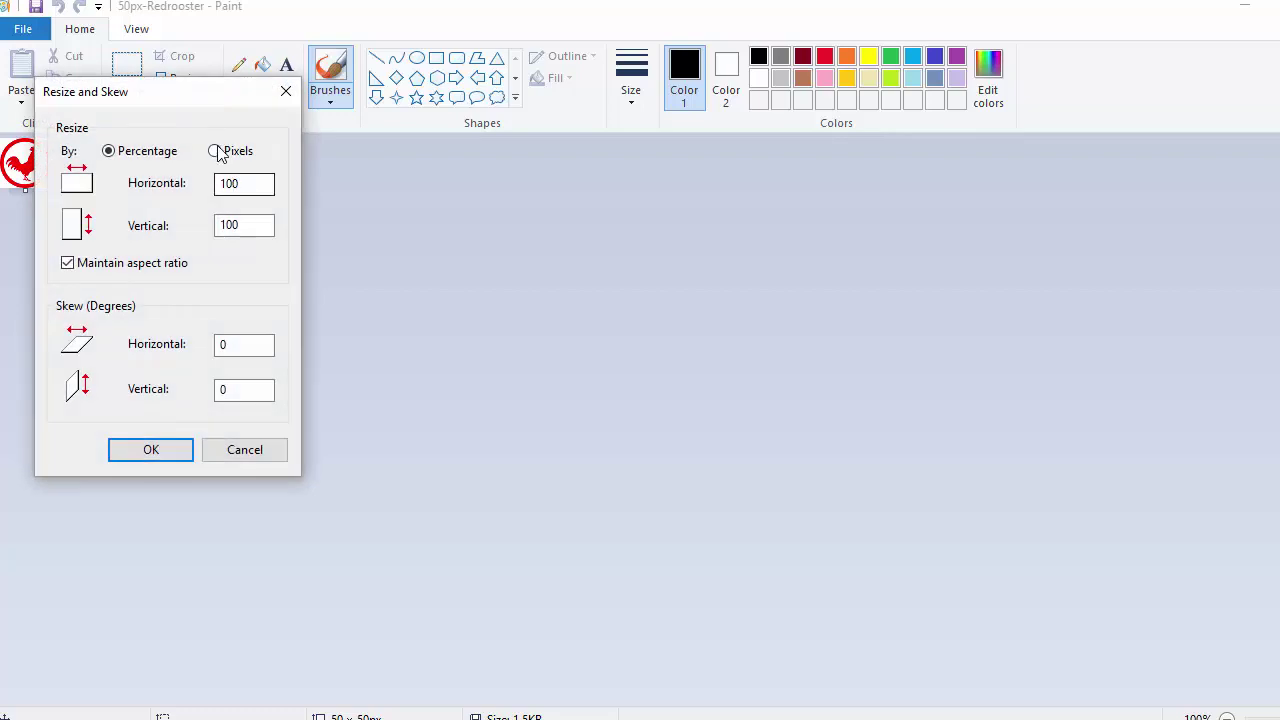
click(246, 463)
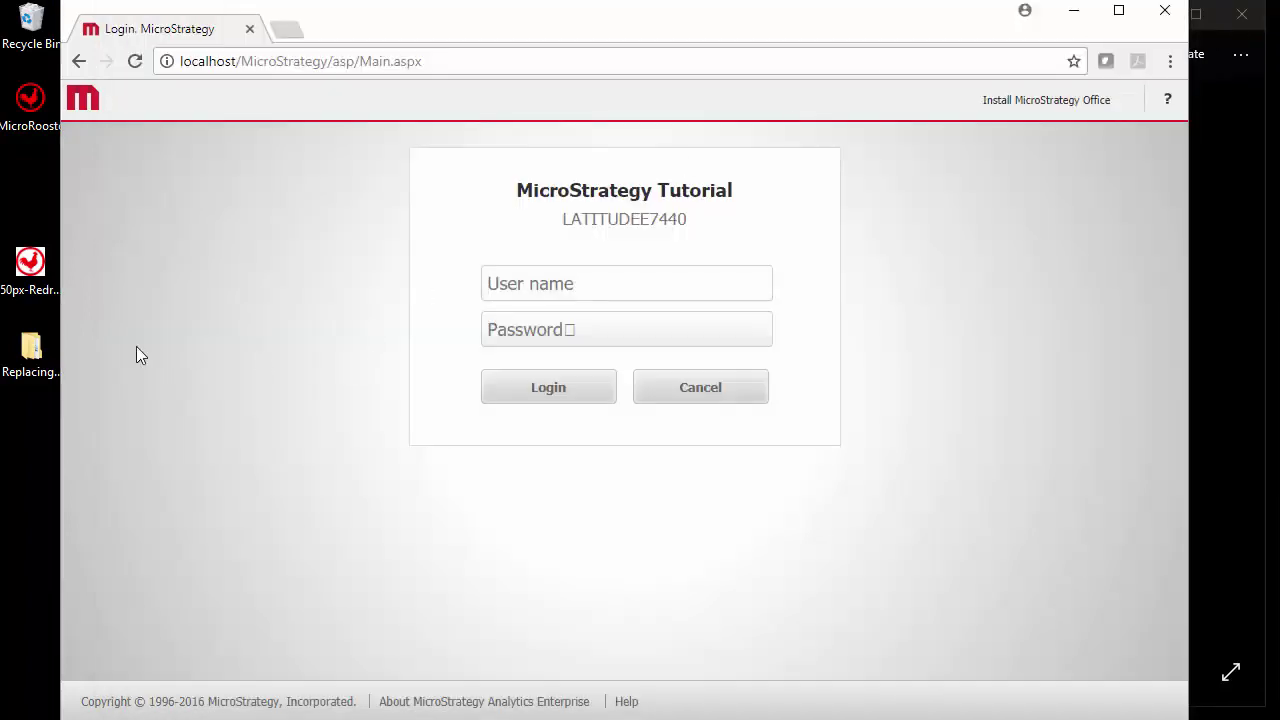
Check project.gif in the plugin's style\images folder, then open style\global.css in Notepad.
double_click(28, 352)
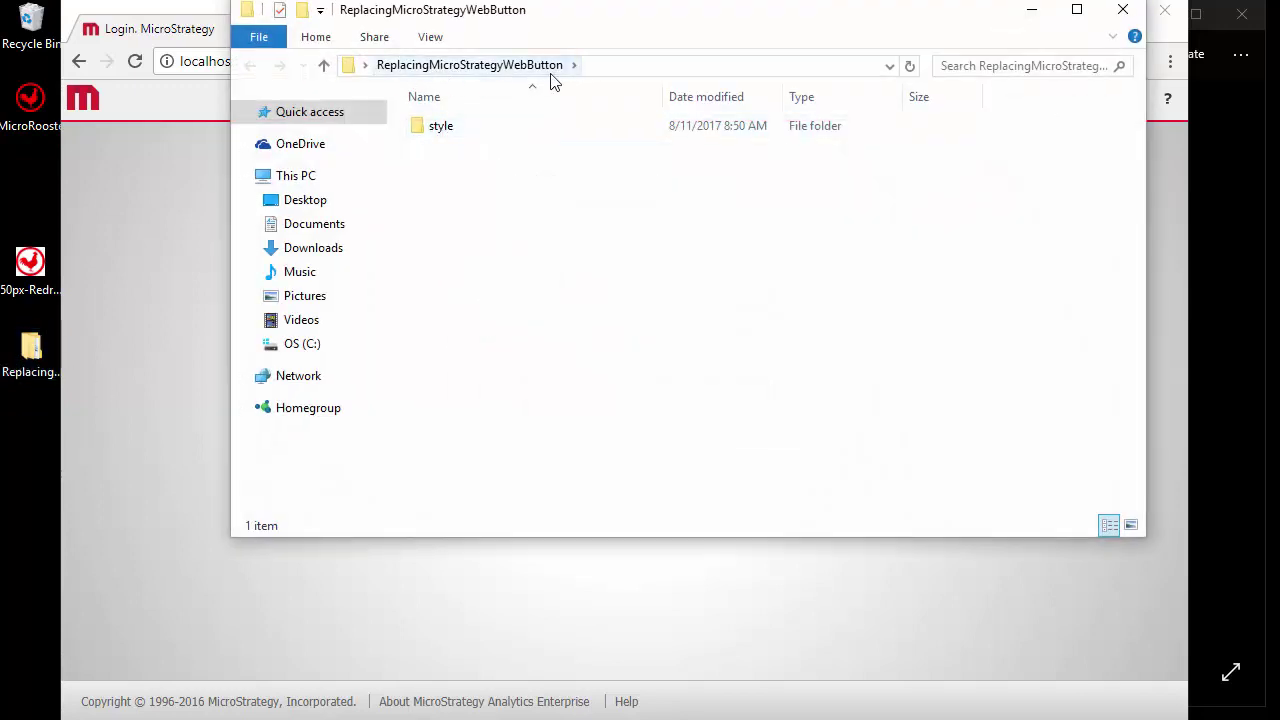
double_click(449, 134)
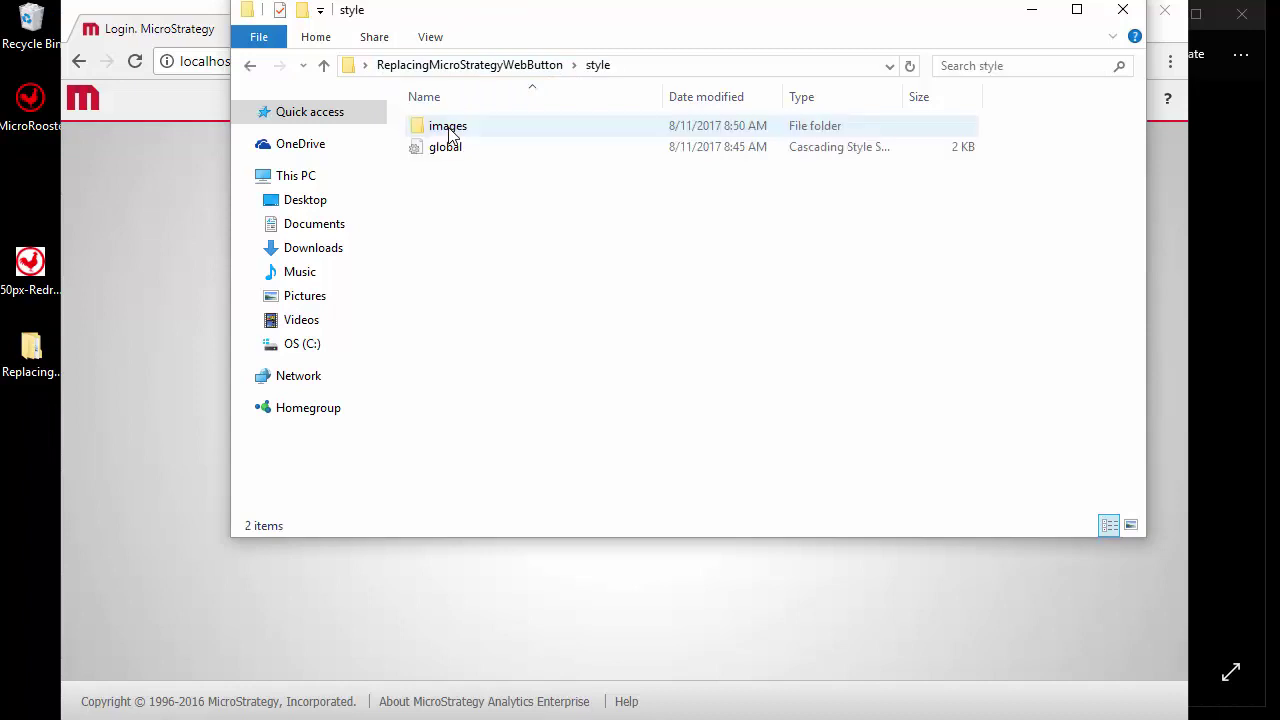
double_click(450, 132)
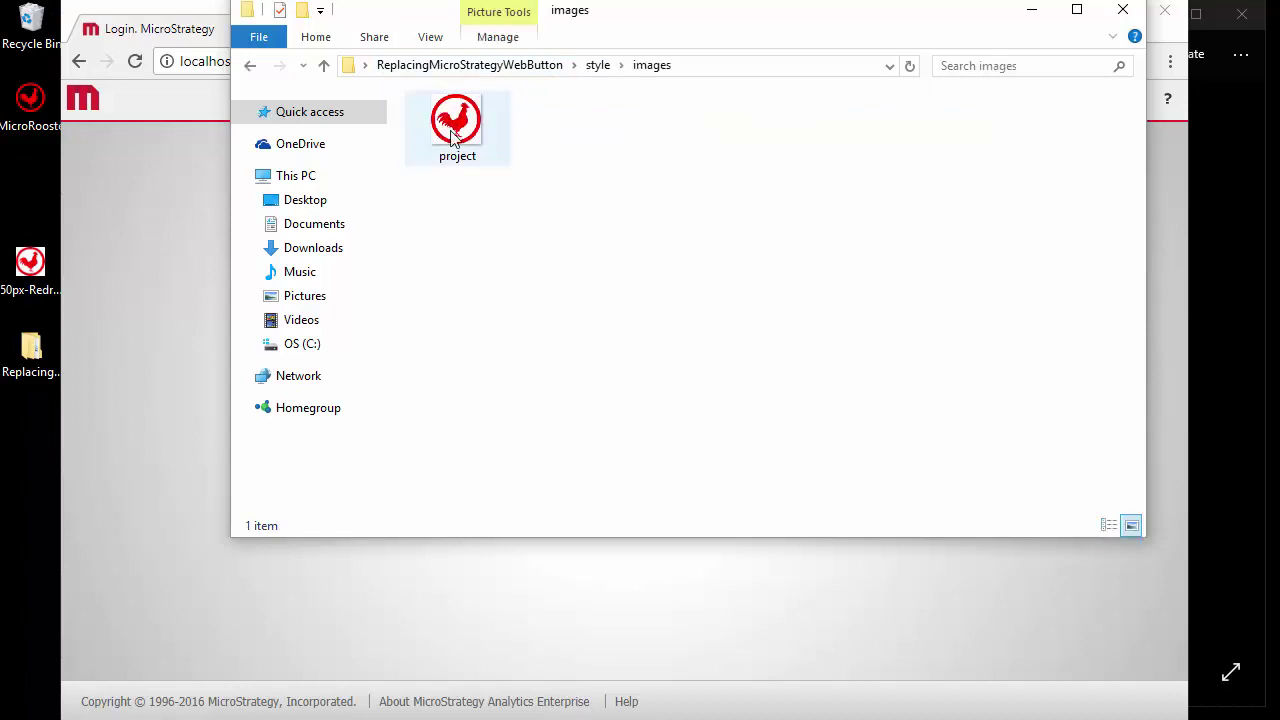
click(476, 158)
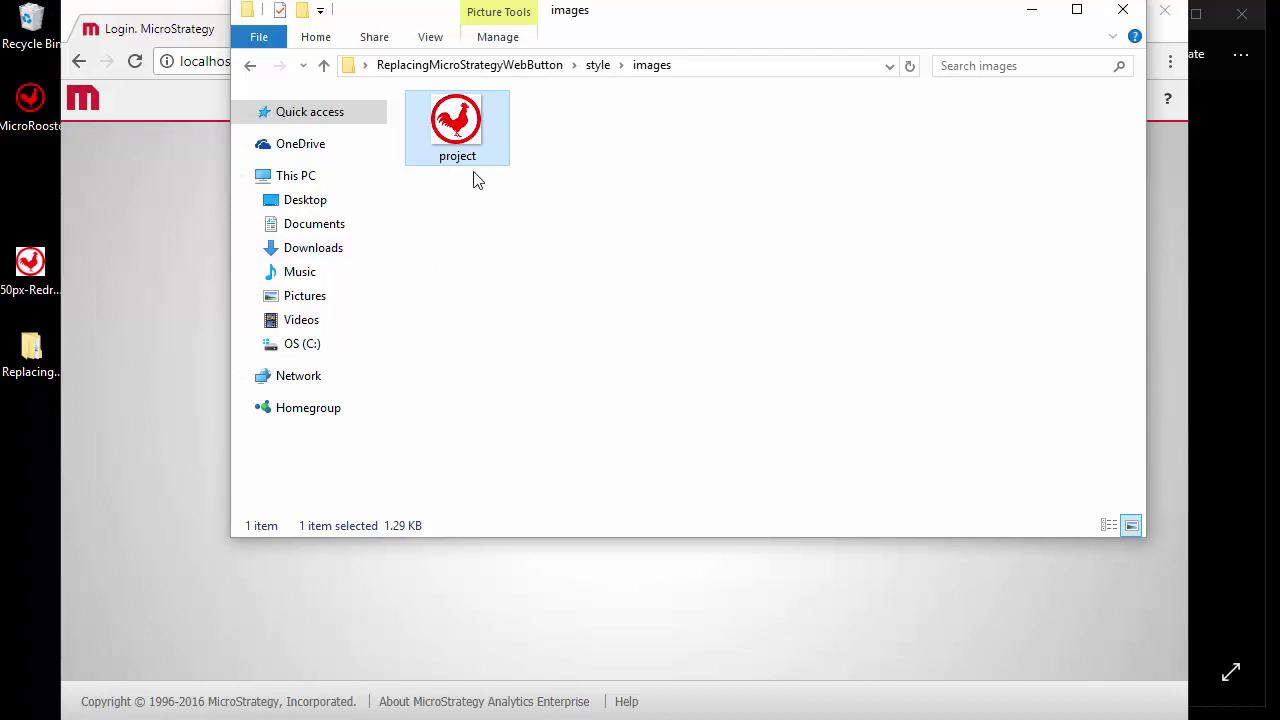
click(598, 65)
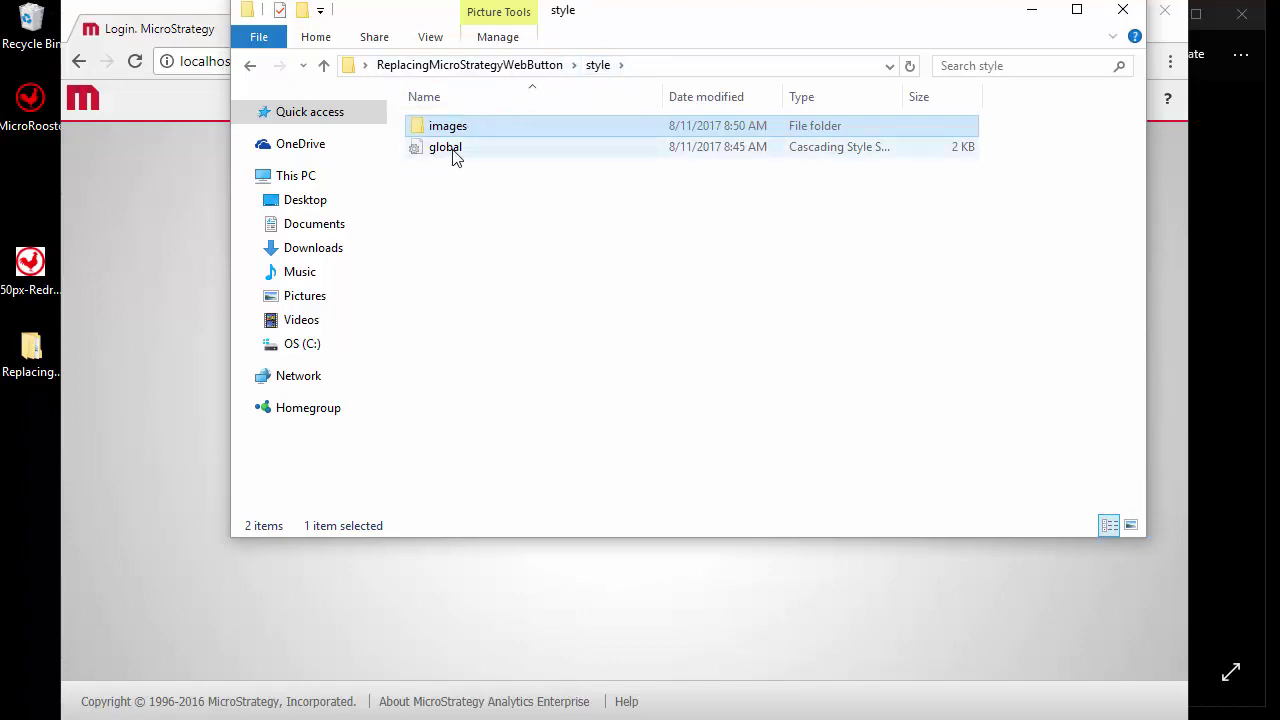
double_click(445, 148)
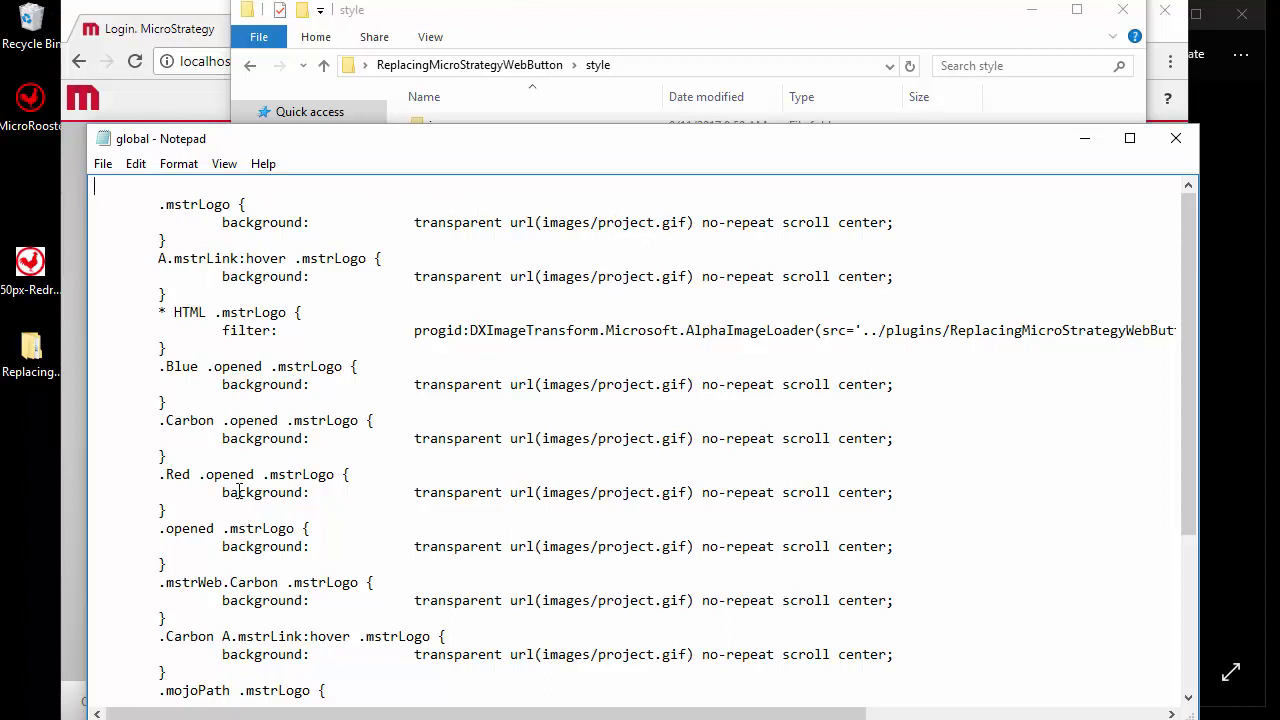
Review global.css's .mstrLogo rules, selecting the plugins path to project.gif, then close Notepad.
scroll(239, 490, down, 4)
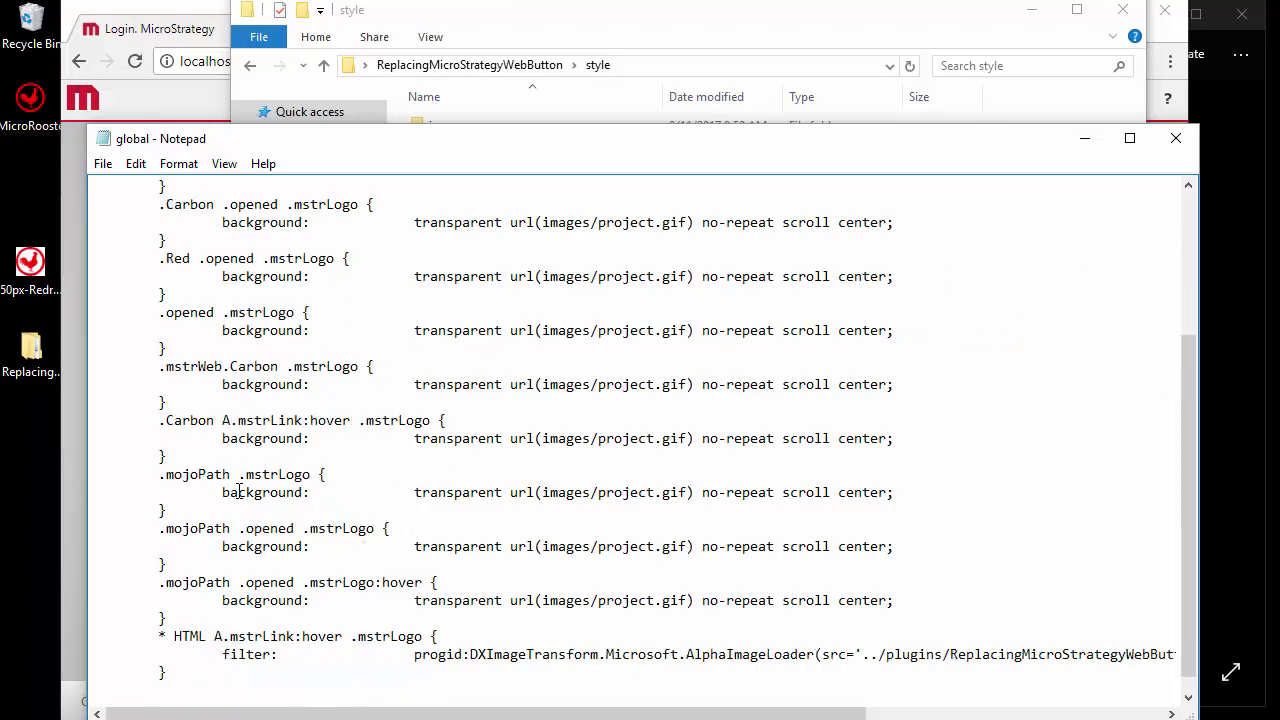
scroll(239, 490, down, 1)
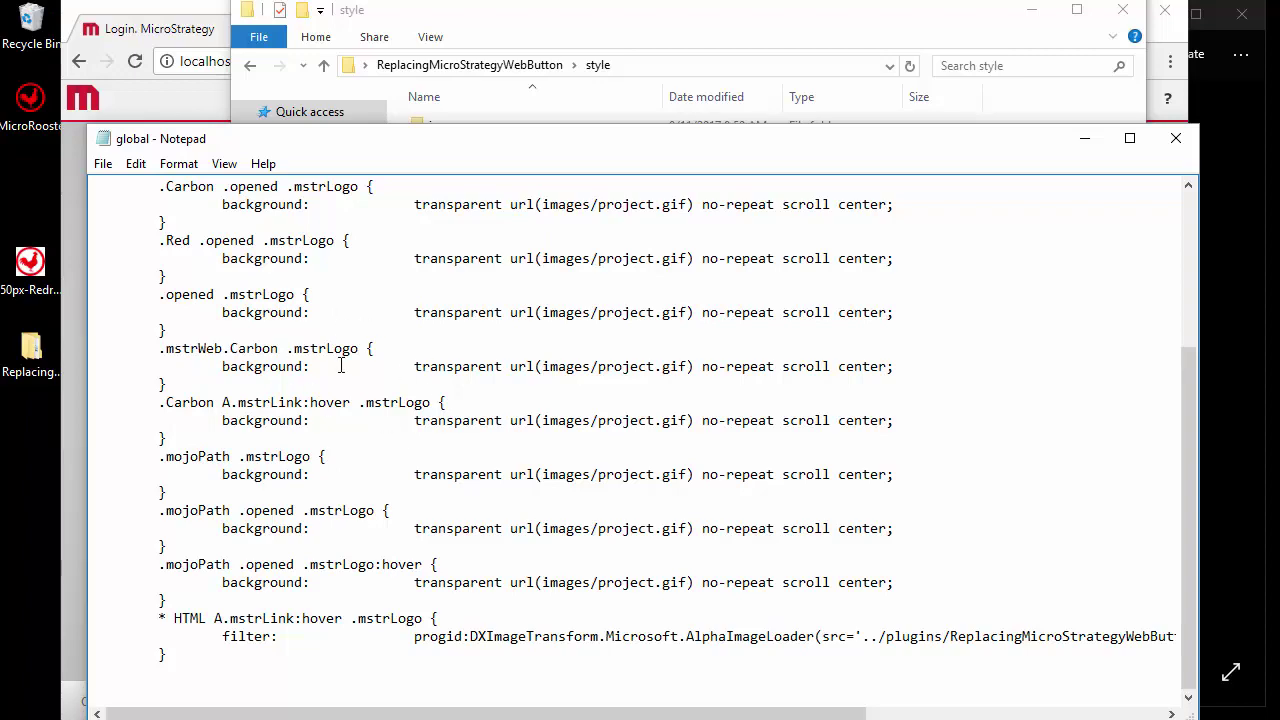
scroll(341, 366, up, 2)
scroll(341, 366, up, 2)
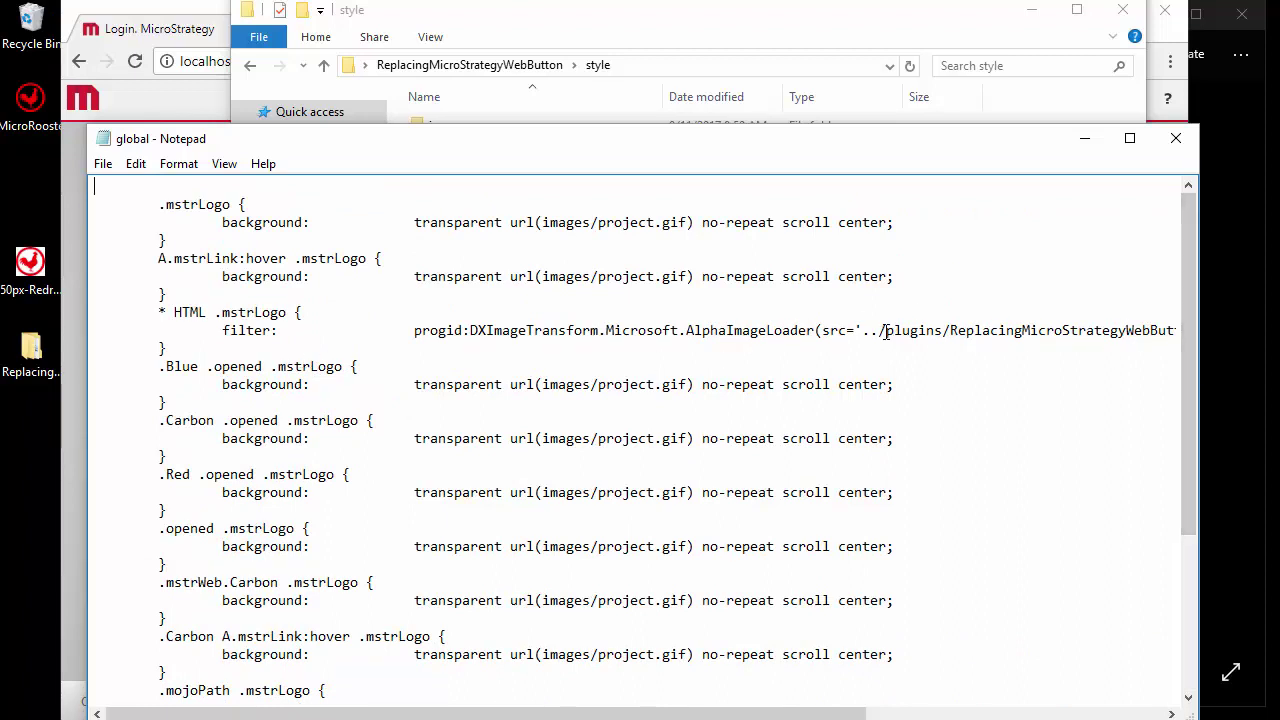
drag(885, 330, 968, 340)
drag(714, 714, 978, 714)
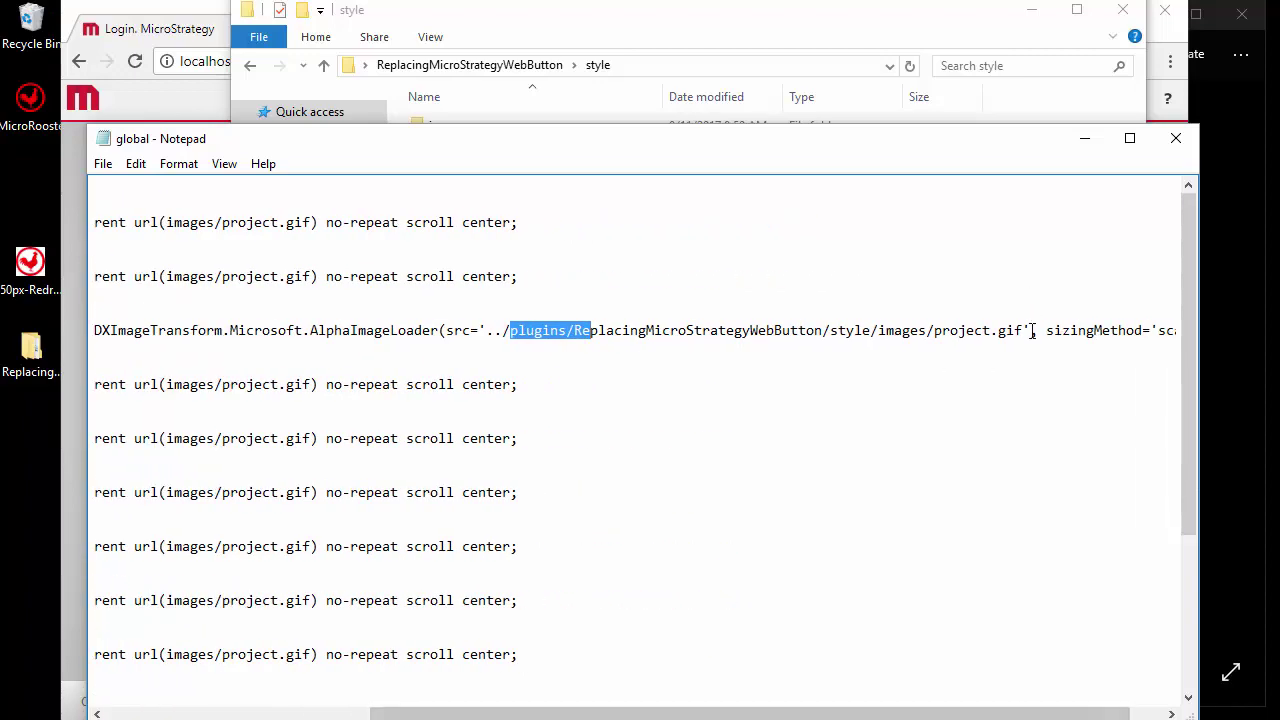
click(1024, 331)
drag(1022, 331, 511, 331)
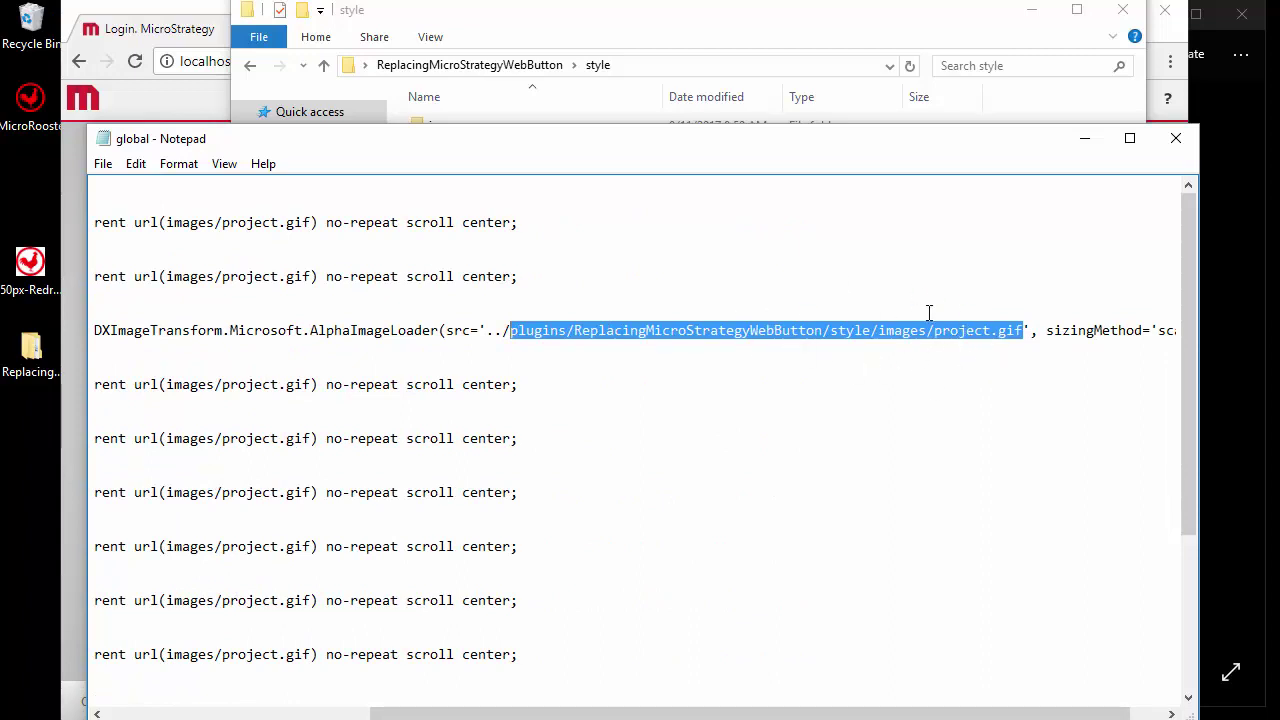
drag(880, 716, 616, 716)
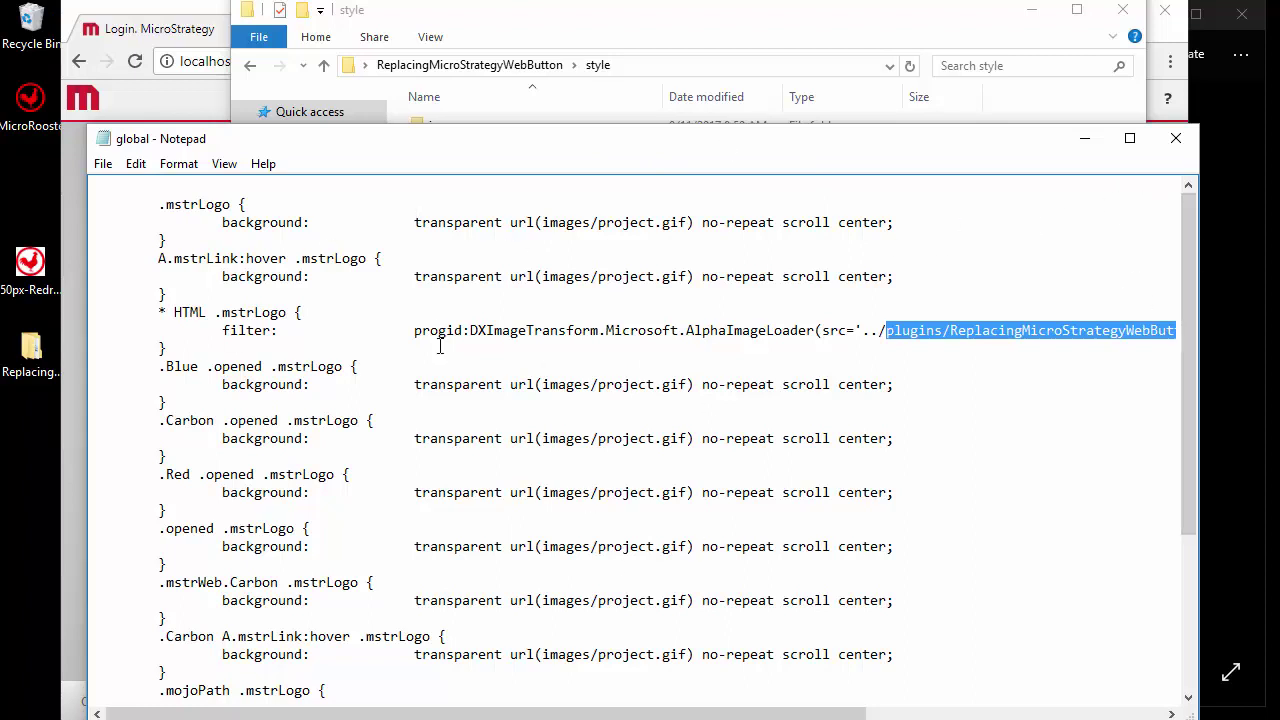
scroll(422, 417, down, 4)
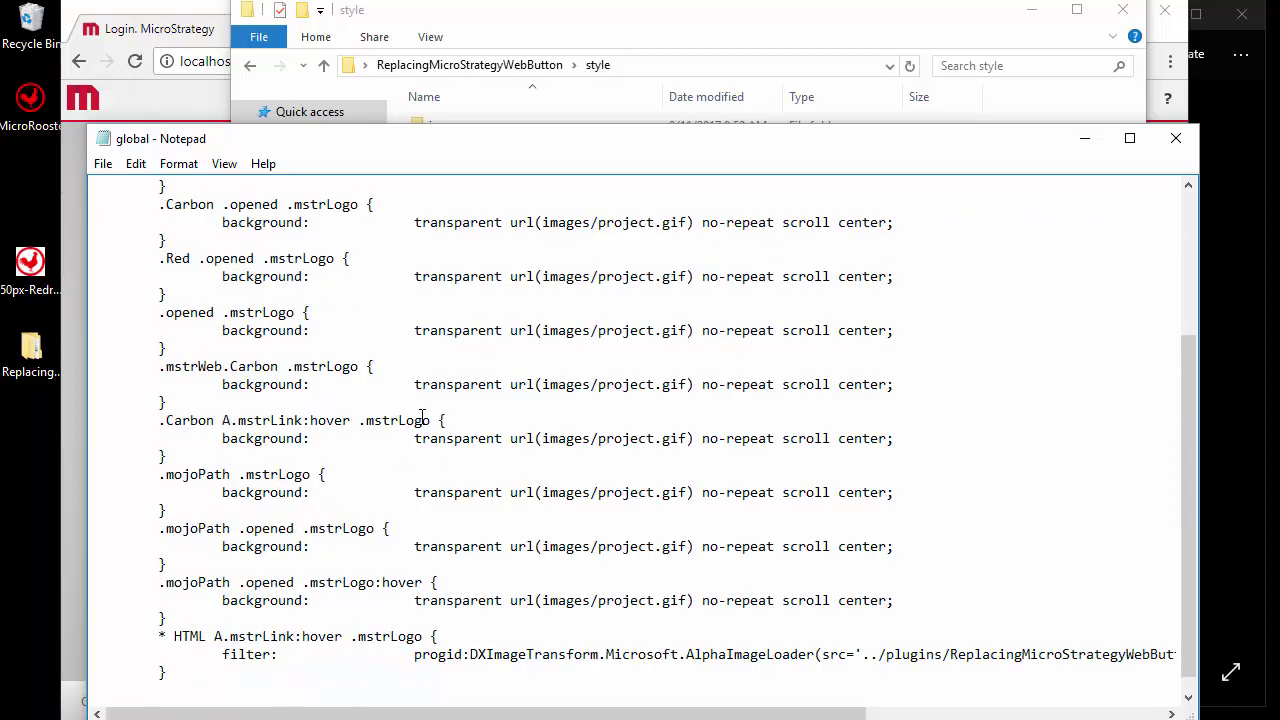
scroll(422, 417, up, 4)
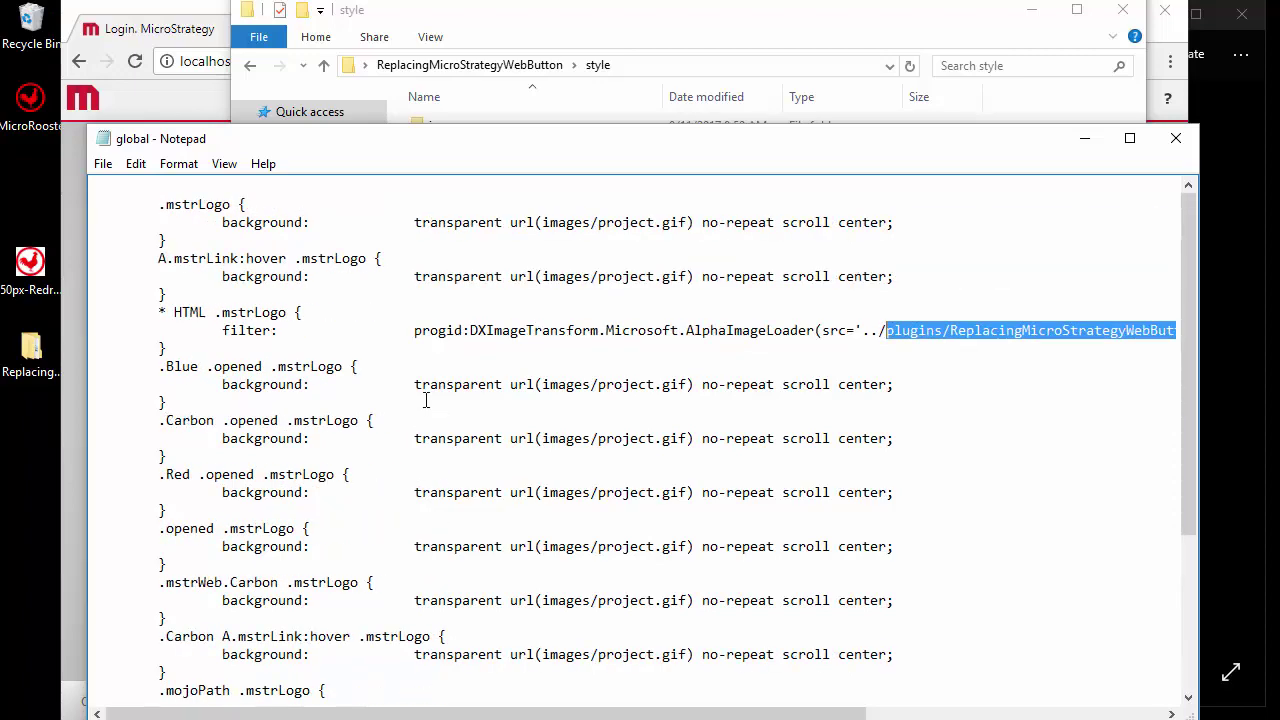
click(1183, 146)
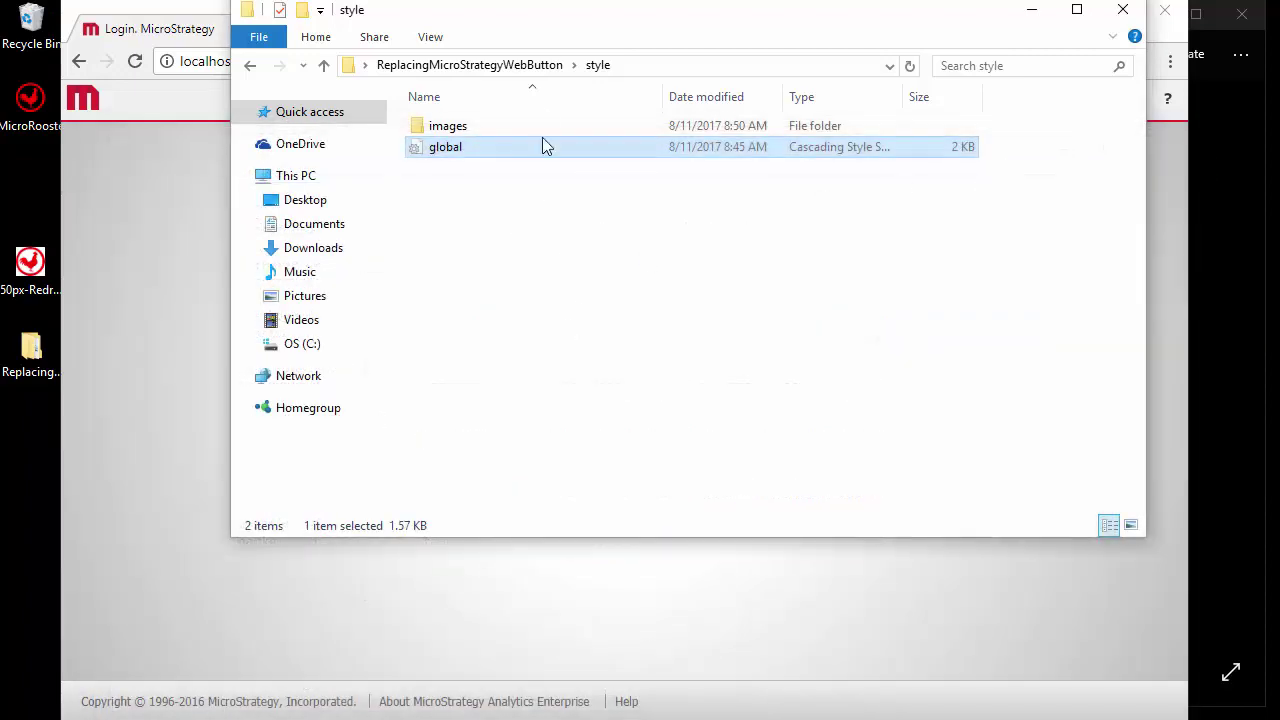
Move the desktop ReplacingMicroStrategyWebButton folder into C:\Program Files (x86)\MicroStrategy\Web ASPx\plugins.
click(500, 66)
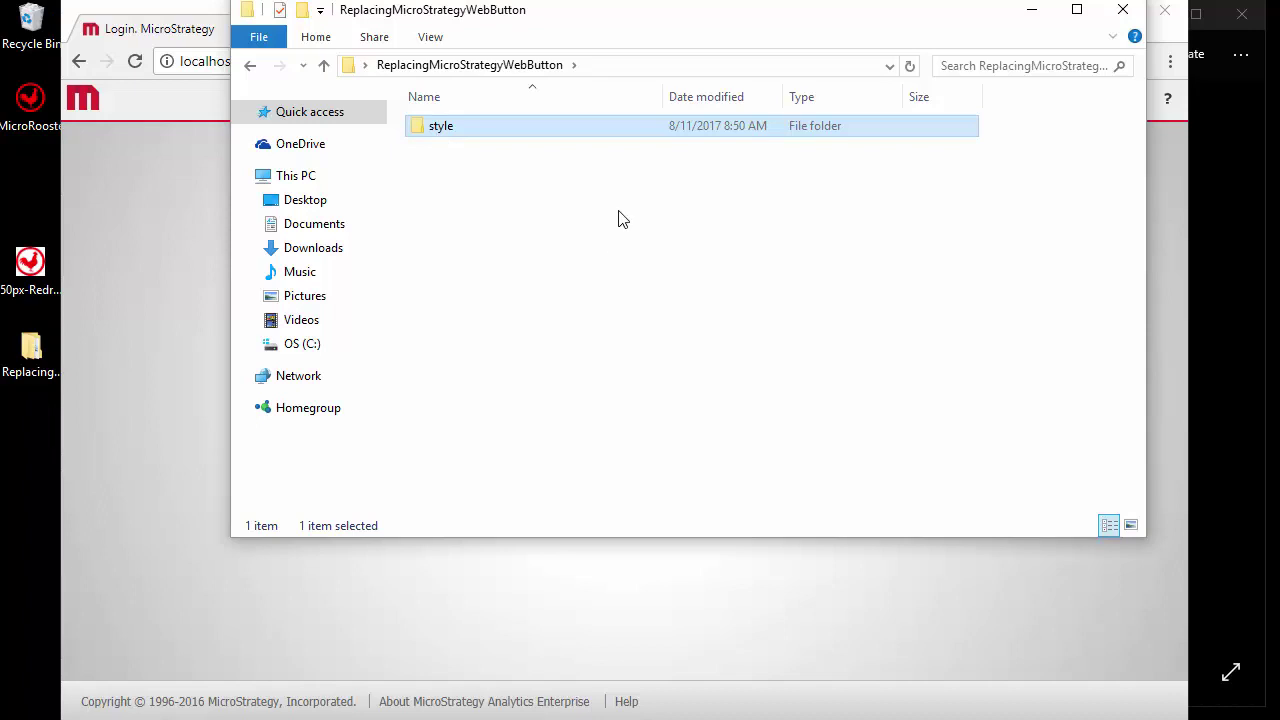
click(305, 345)
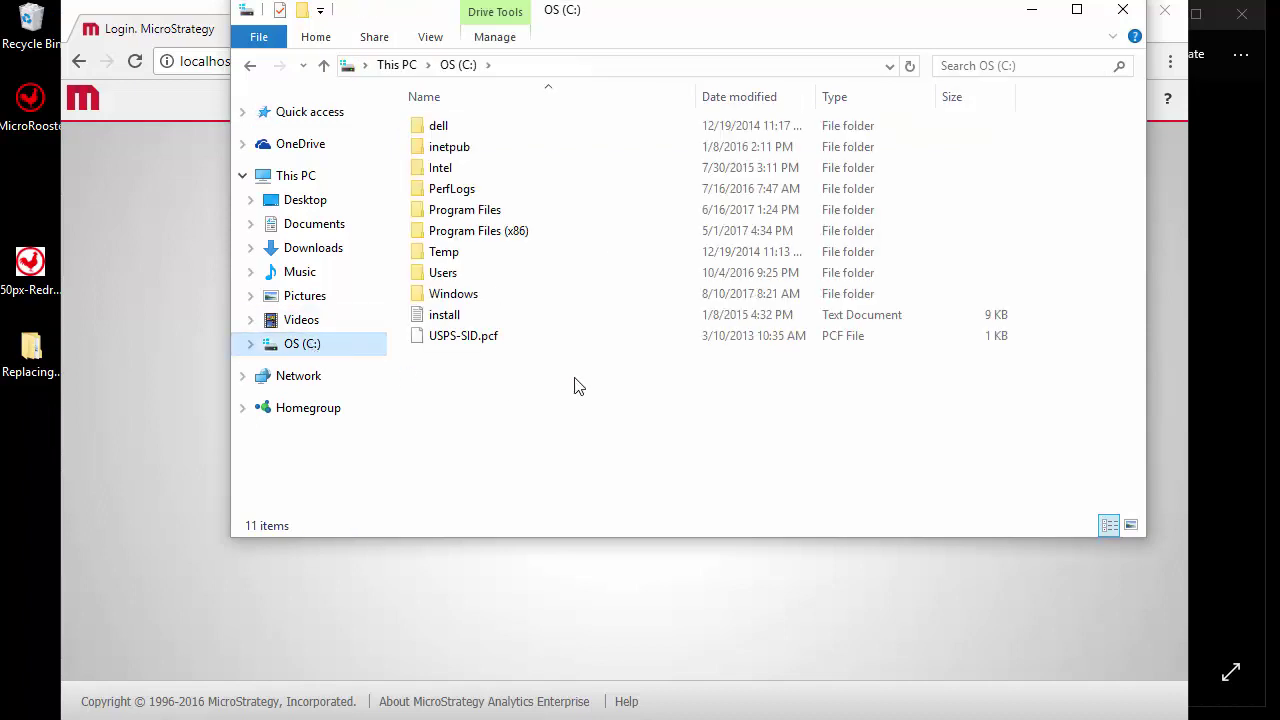
double_click(490, 240)
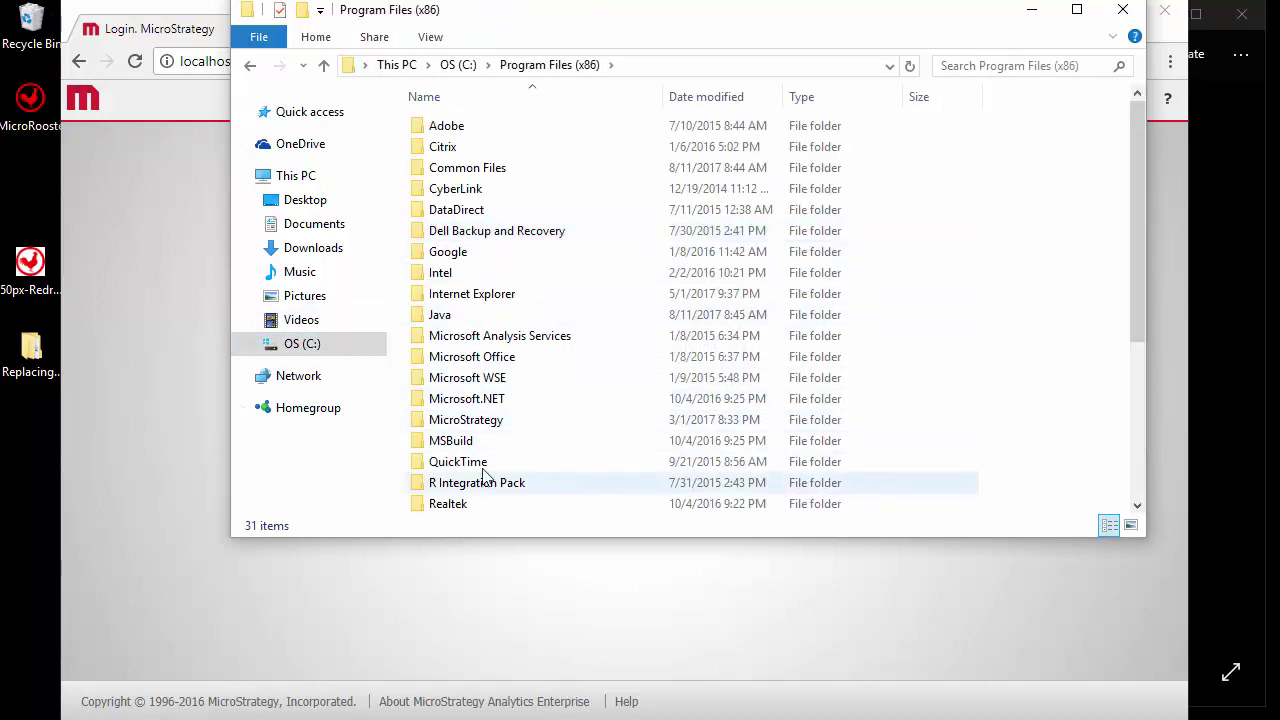
double_click(493, 421)
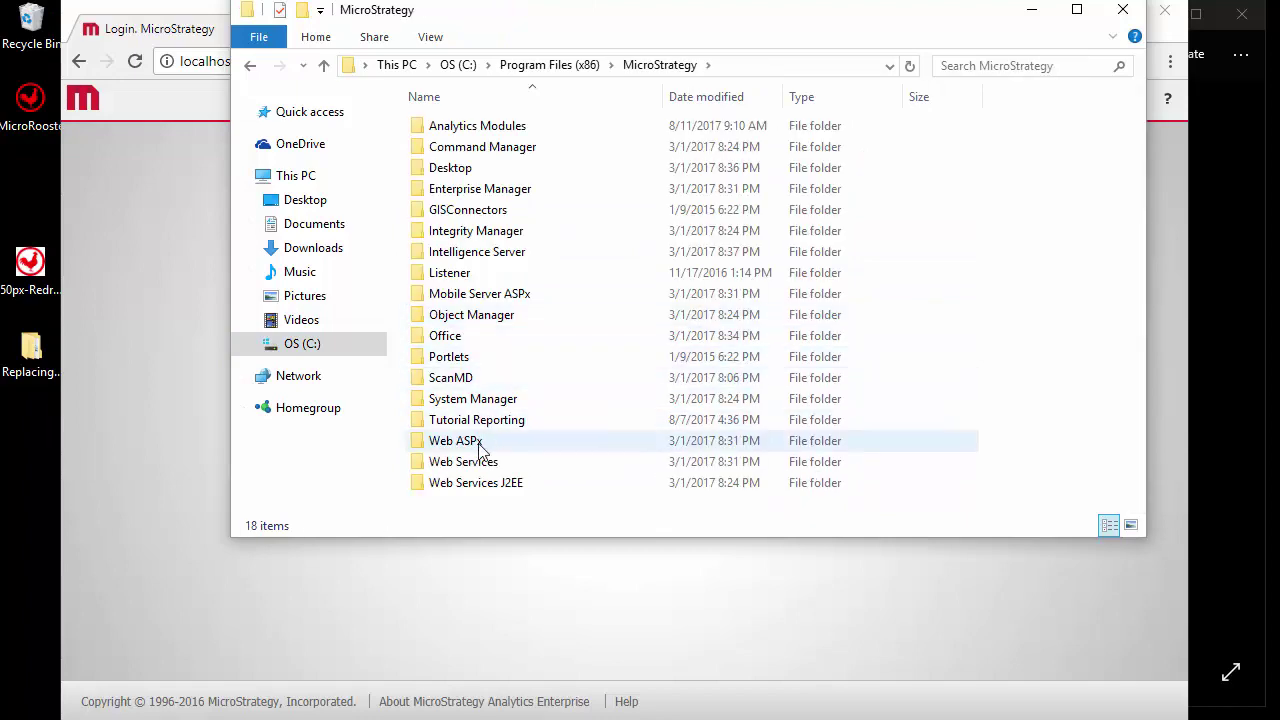
double_click(462, 448)
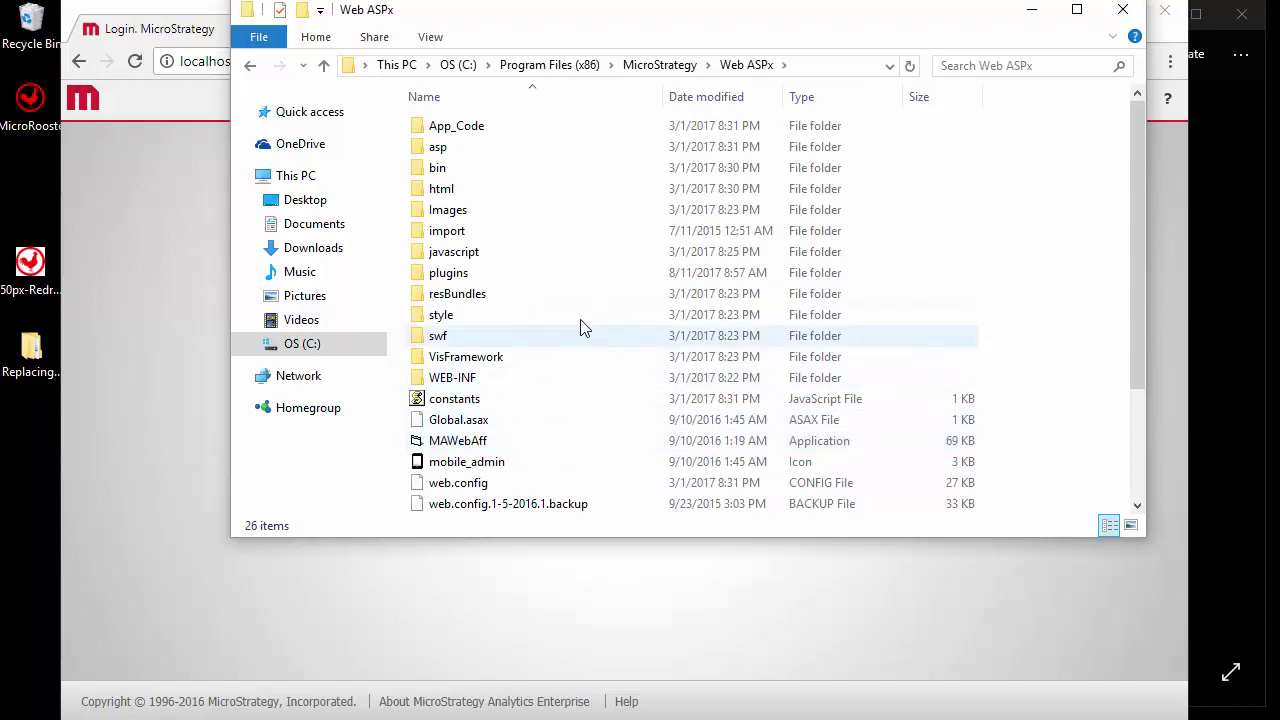
click(468, 278)
double_click(468, 278)
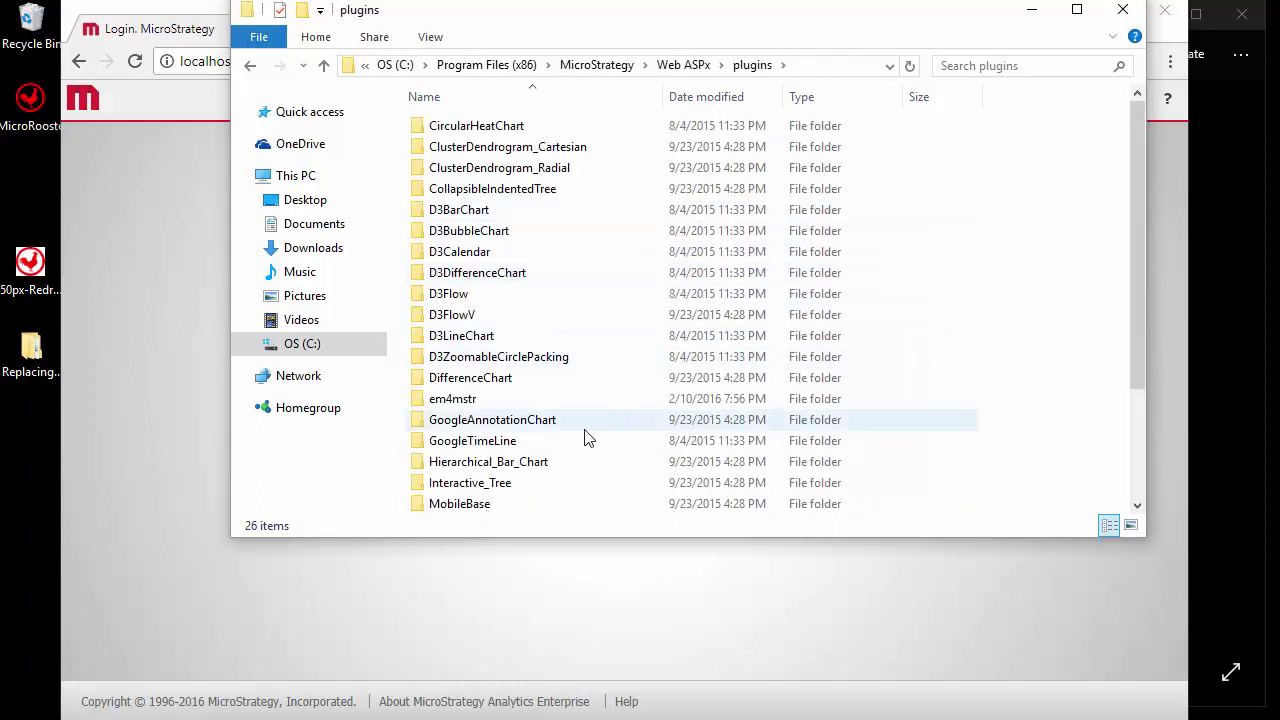
scroll(582, 445, down, 1)
scroll(585, 440, down, 1)
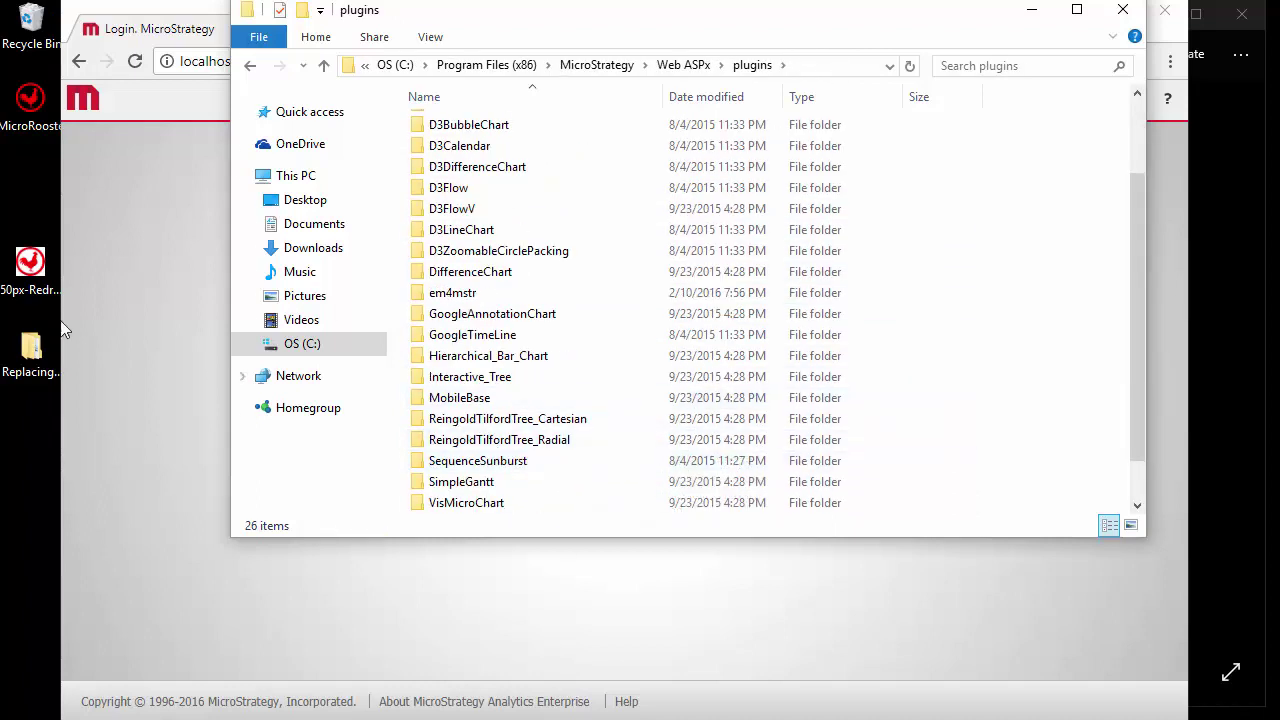
drag(32, 350, 1027, 401)
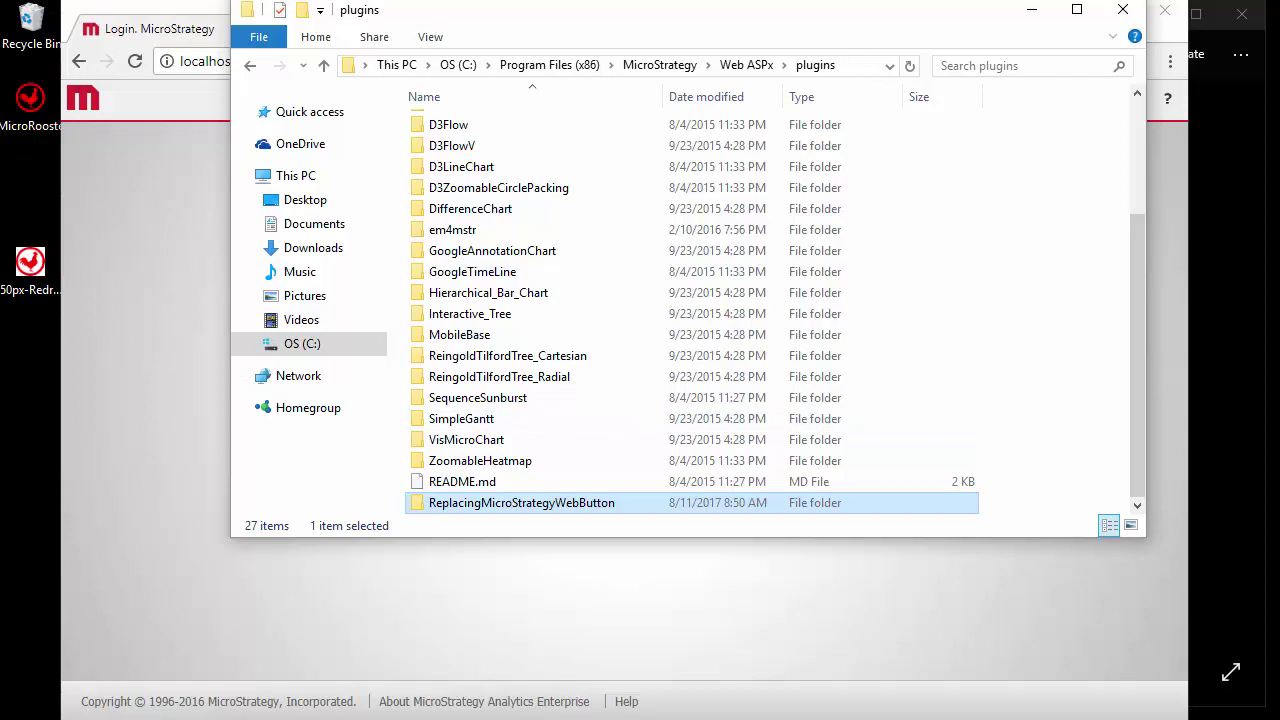
Launch IIS Manager from the Start menu and restart the LATITUDEE7440 web server.
key(super)
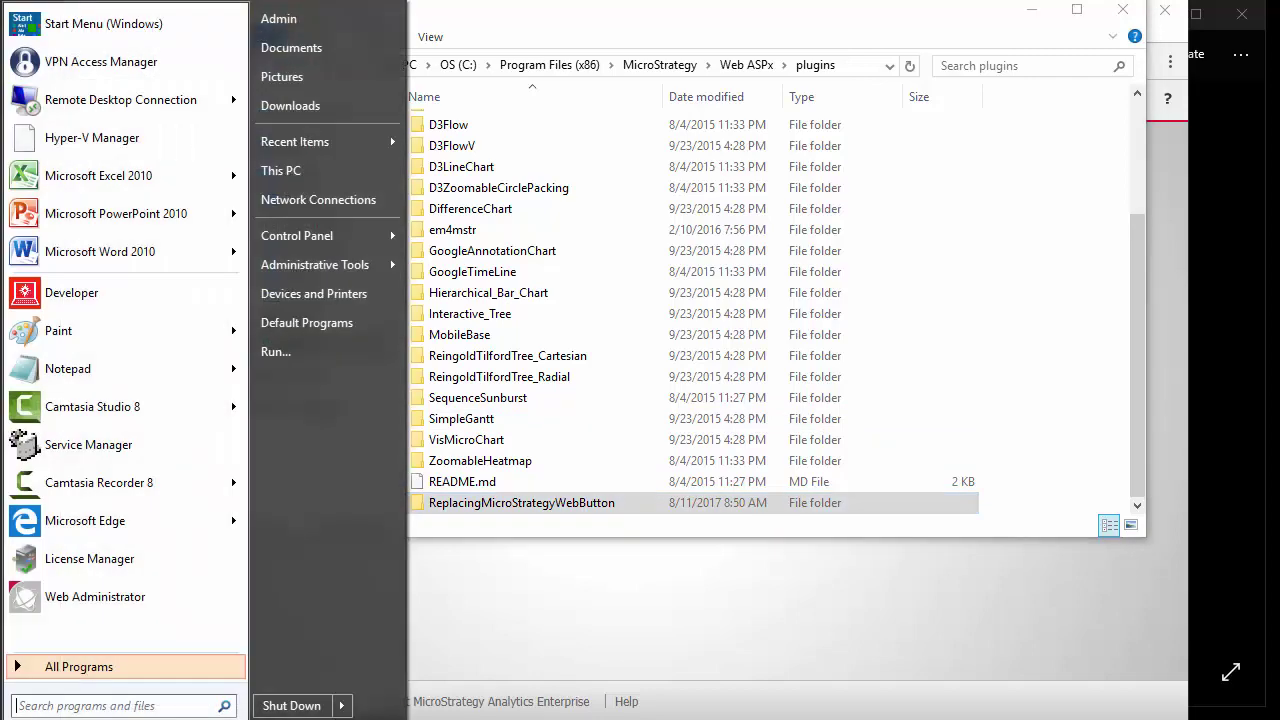
mouse_move(355, 265)
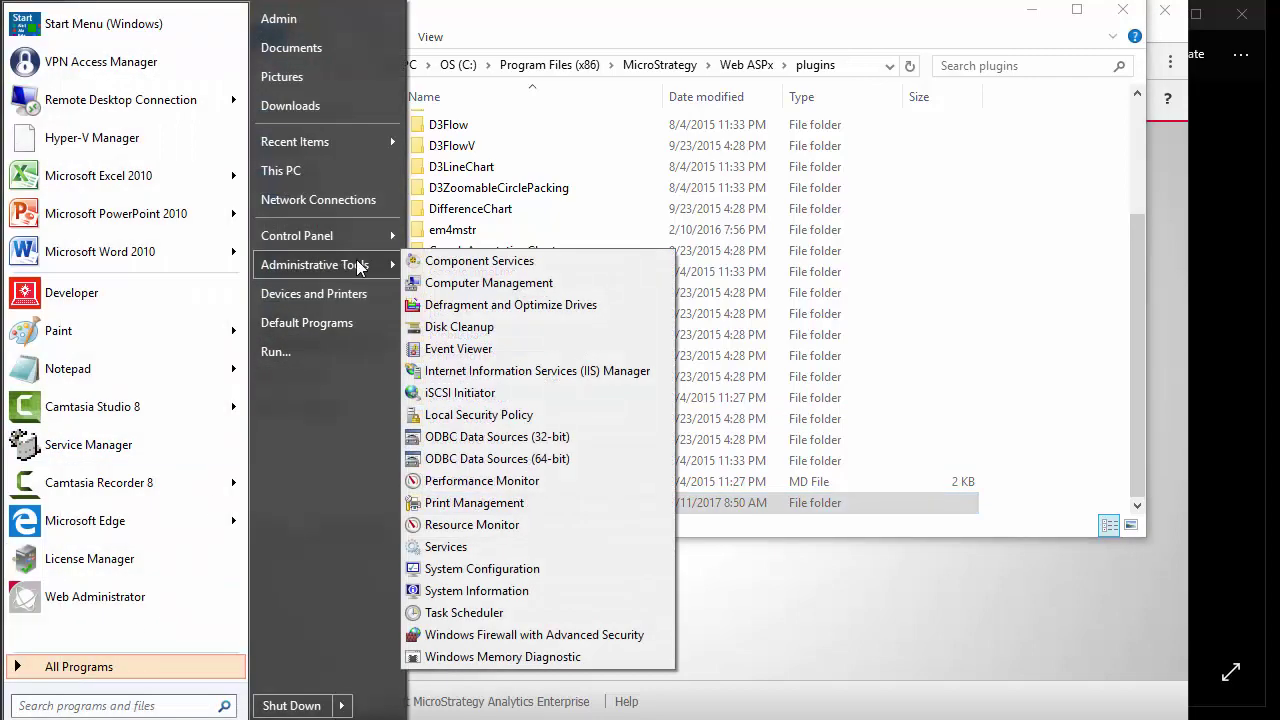
click(480, 375)
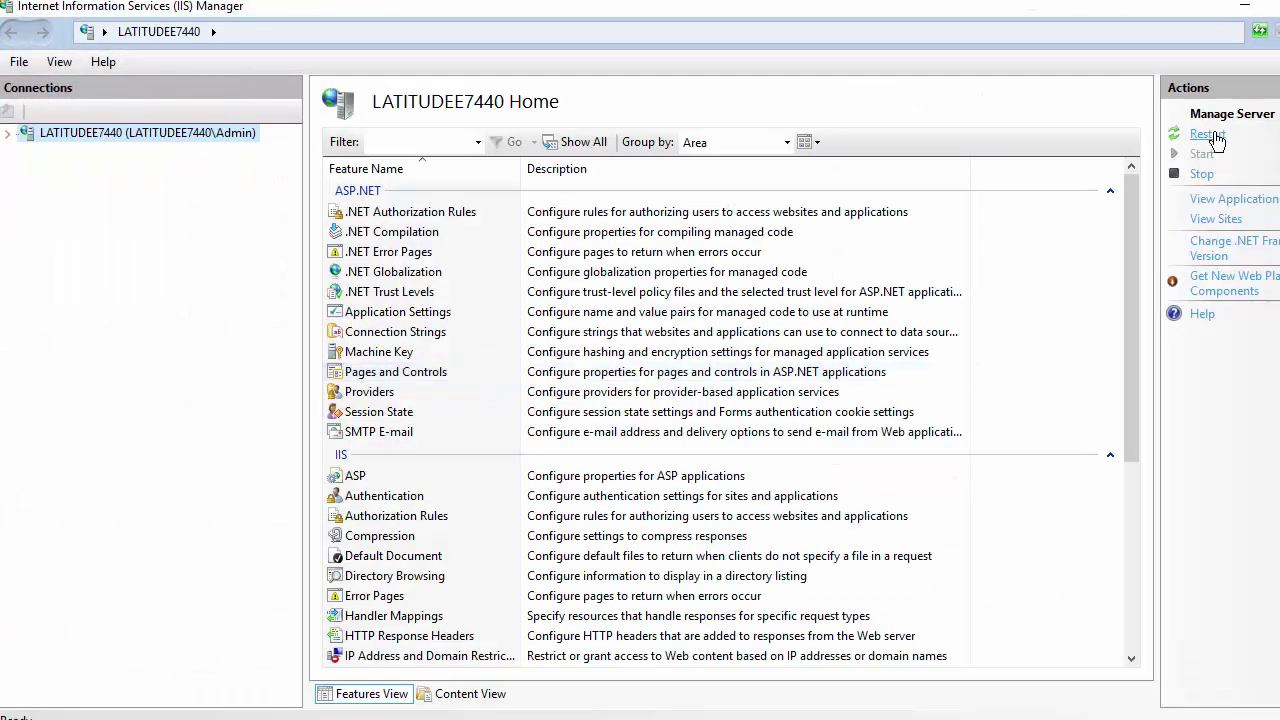
click(1207, 134)
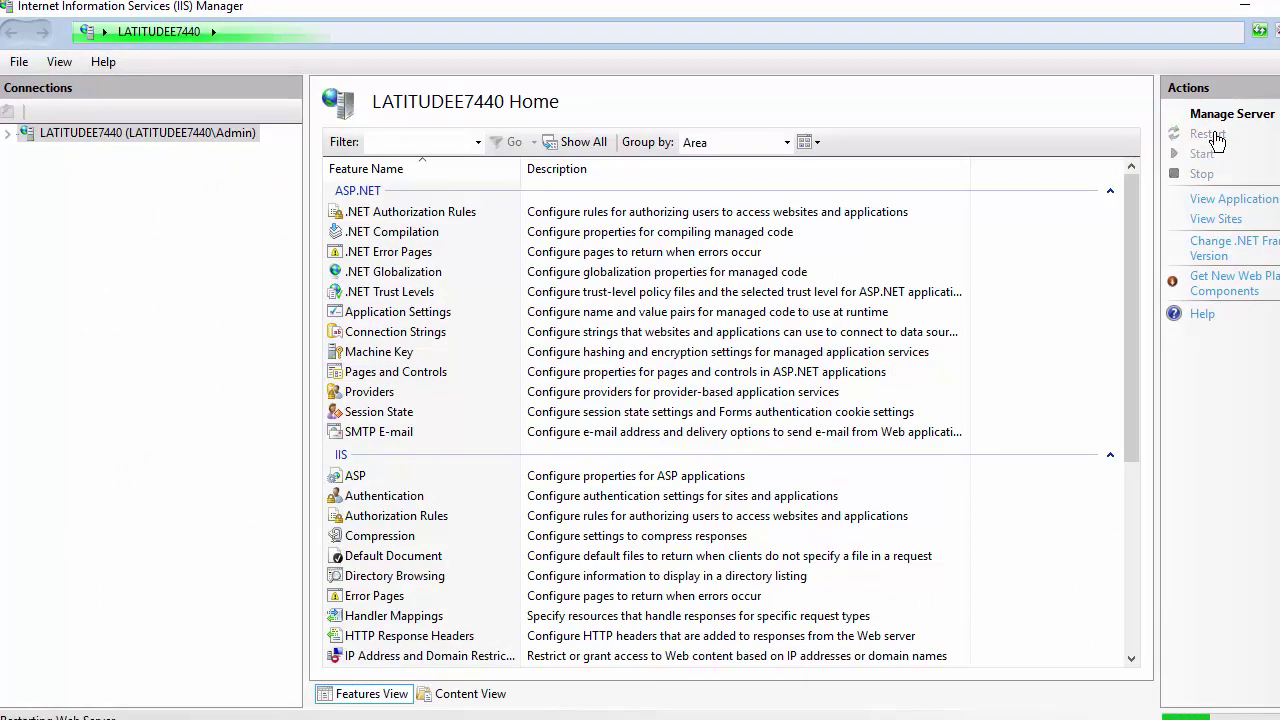